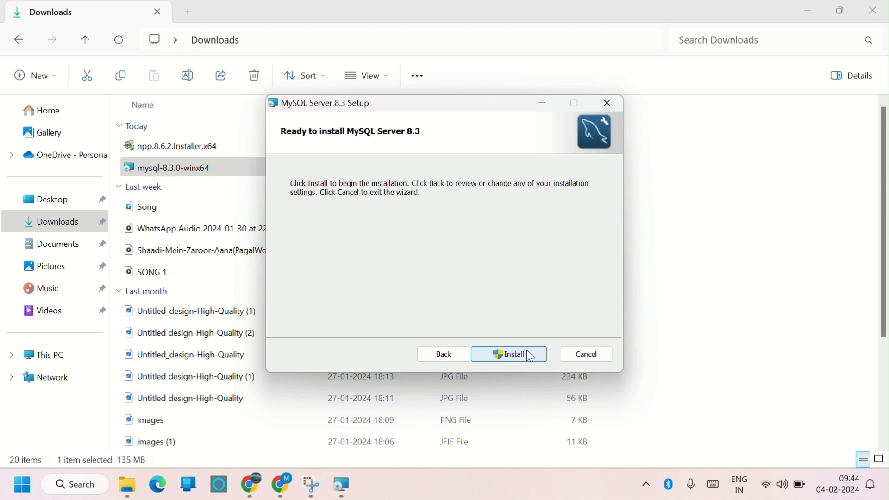
Download the MySQL Server 8.3.0 Windows MSI installer, finish its setup wizard, and open the MySQL Configurator.
click(532, 357)
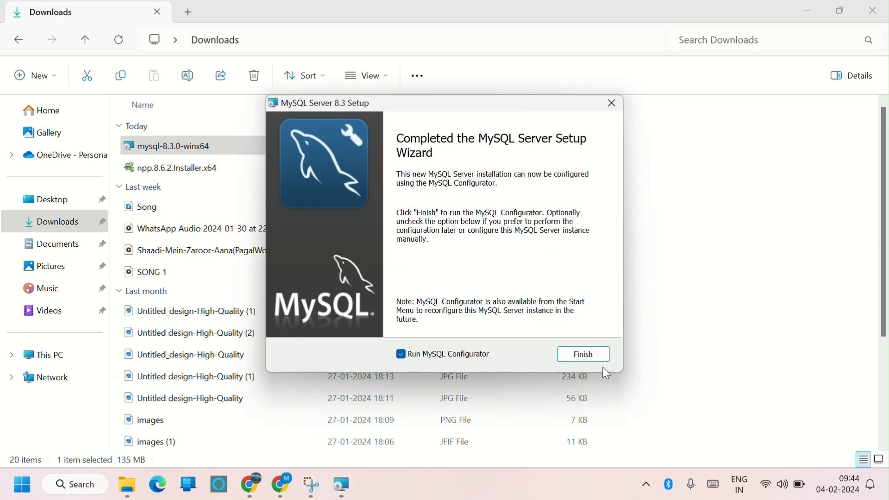
click(590, 360)
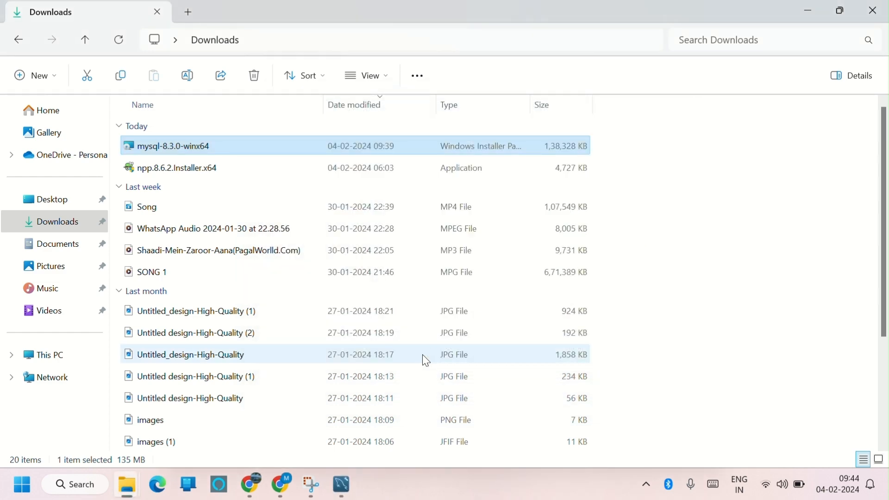
click(347, 490)
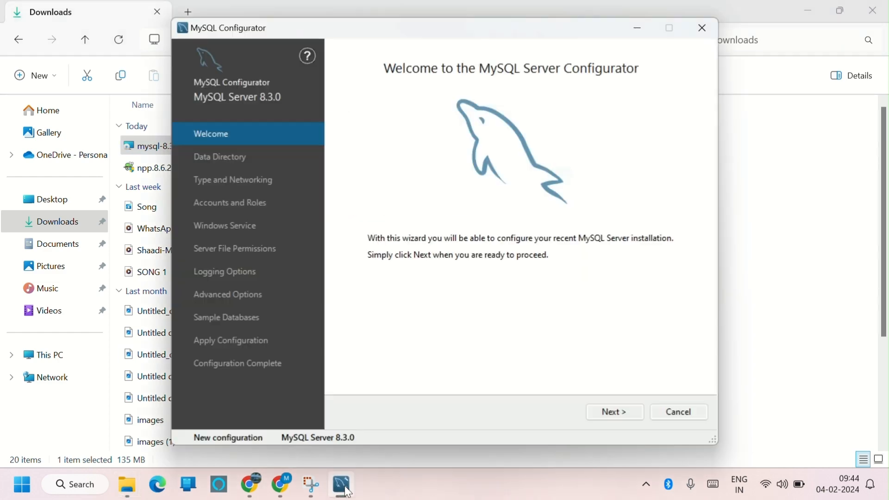
Advance through the configurator's Welcome, Data Directory and Type and Networking pages keeping the default settings.
click(643, 415)
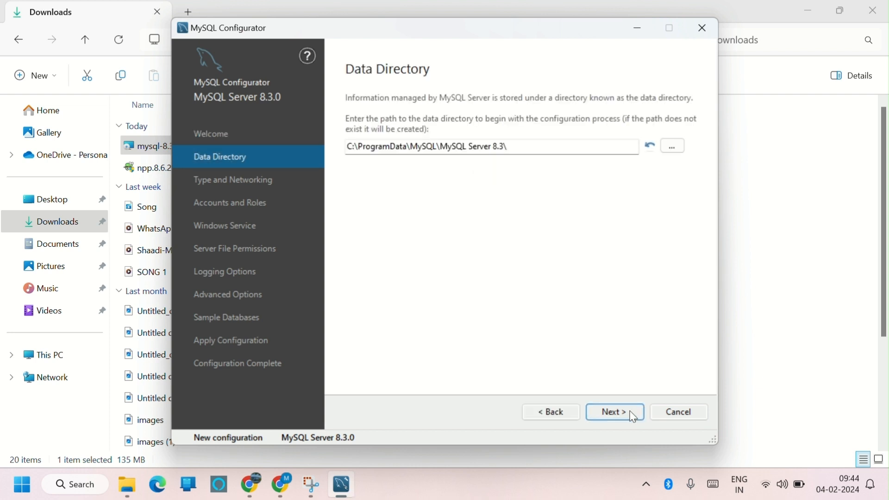
click(636, 418)
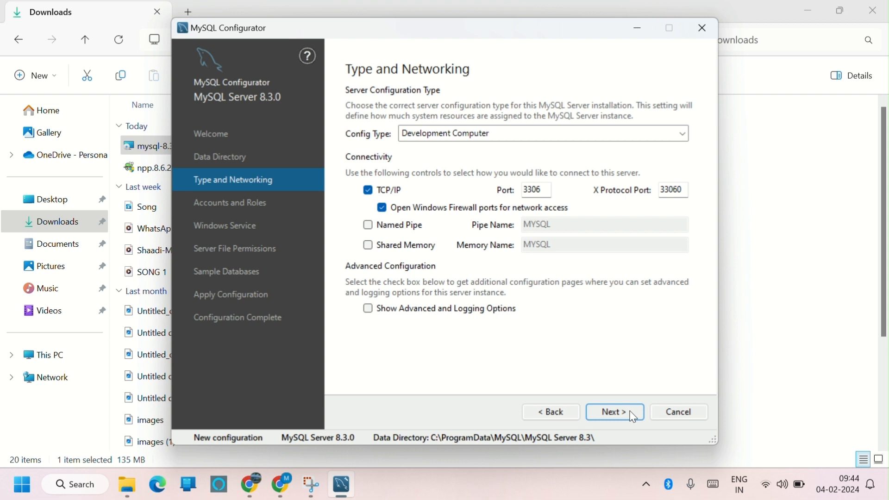
click(635, 419)
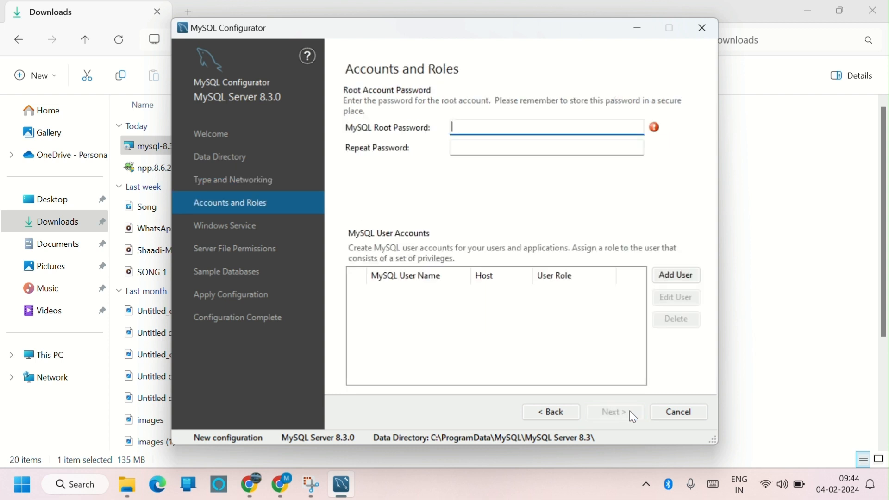
Enter the MySQL root account password and repeat it in the confirmation field.
text(•••••••••••)
click(474, 143)
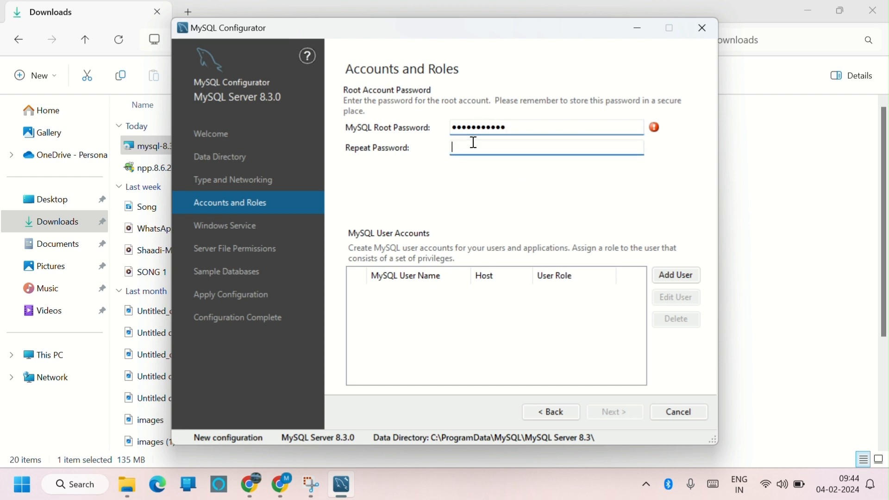
text(•••)
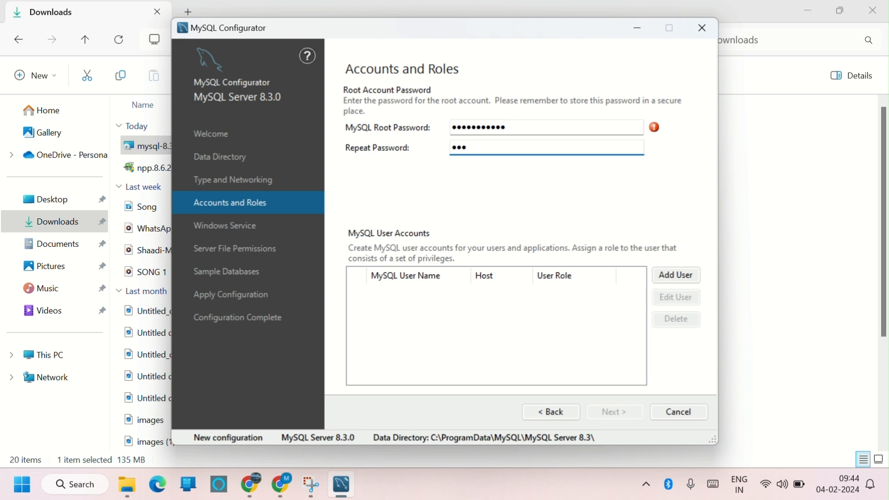
text(••••••••)
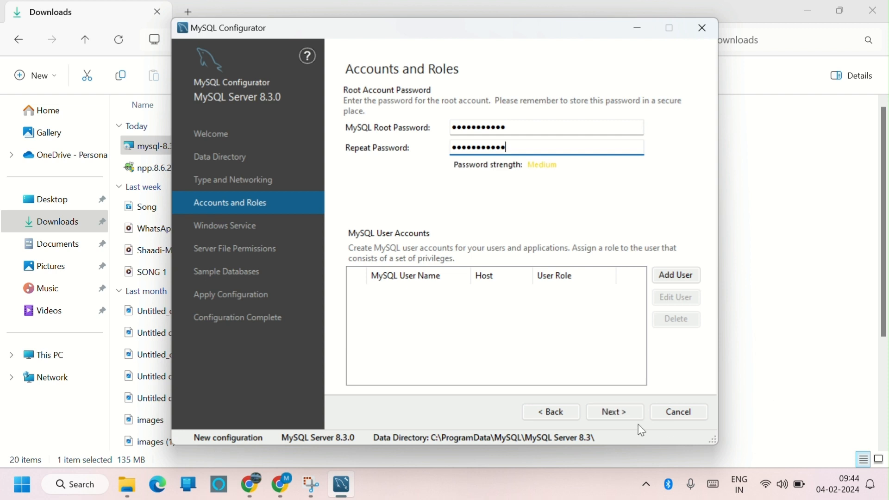
Continue past the Accounts, Windows Service and Server File Permissions pages with their default options.
click(625, 414)
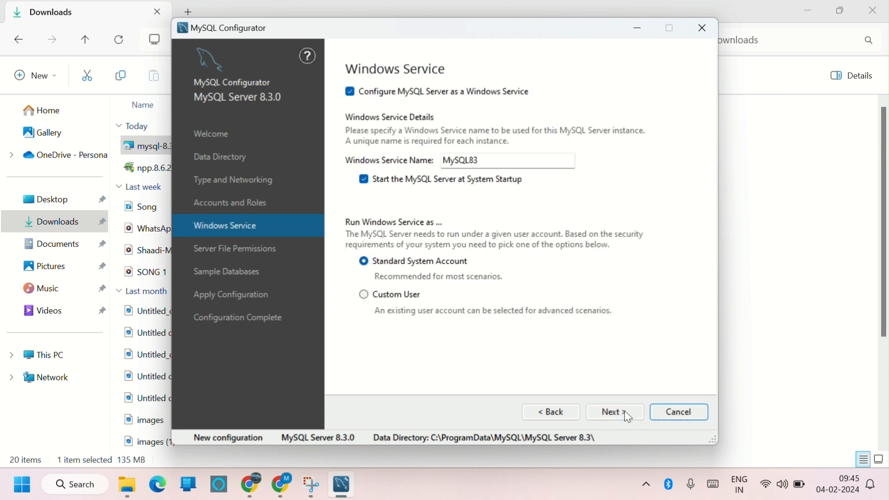
click(630, 417)
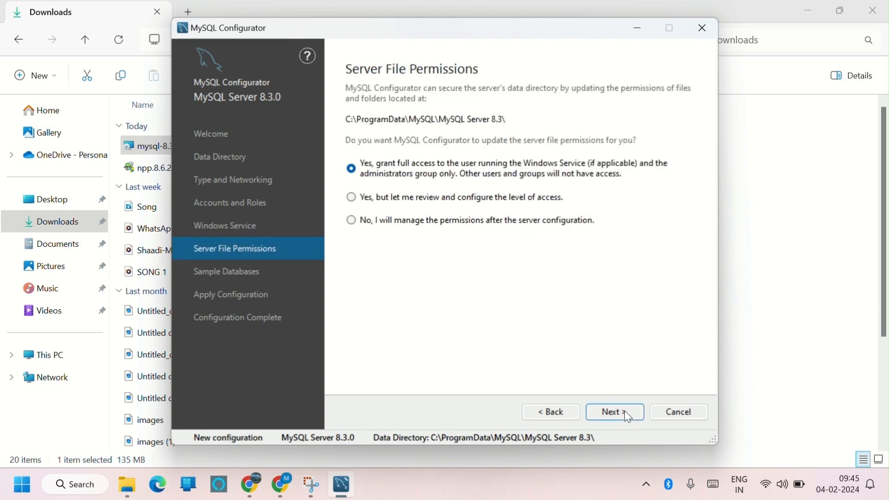
click(630, 420)
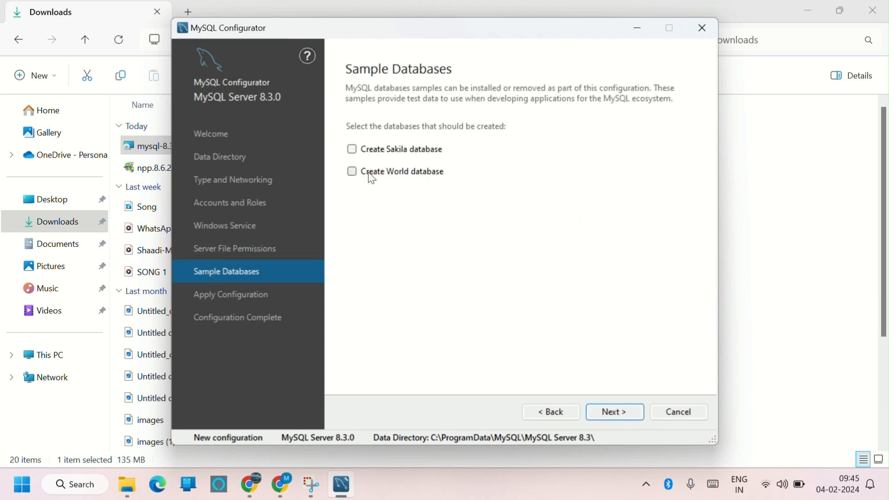
Select the Create World database sample option and continue to Apply Configuration.
click(353, 173)
click(597, 411)
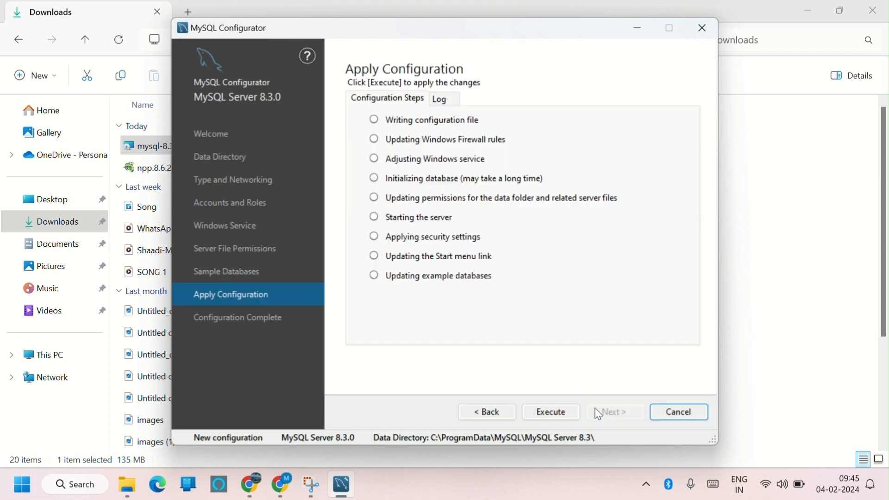
Execute the server configuration and finish the configurator.
click(551, 413)
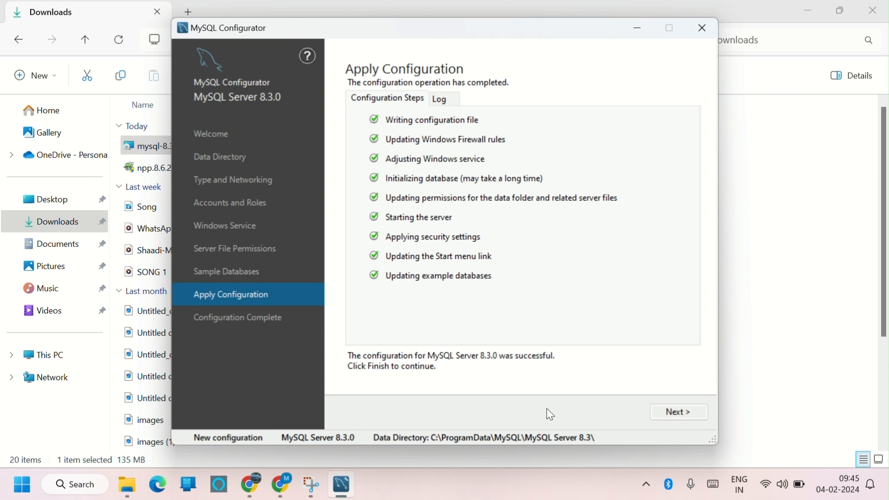
click(664, 414)
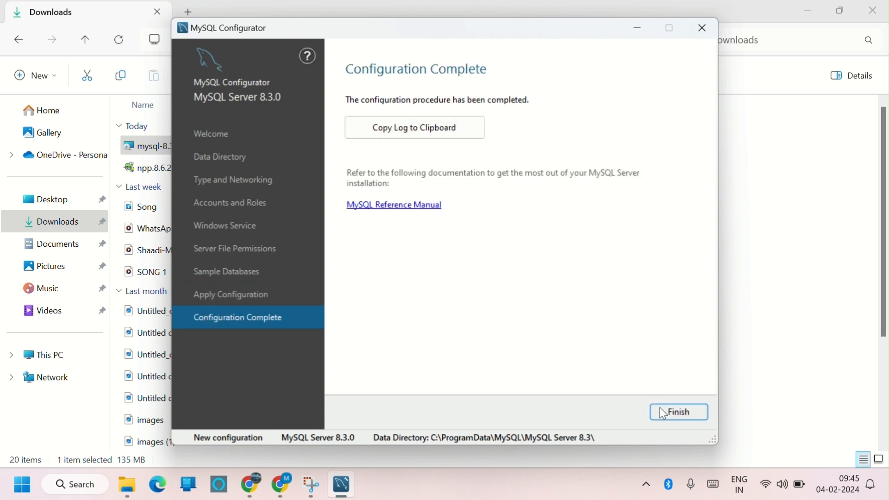
click(666, 414)
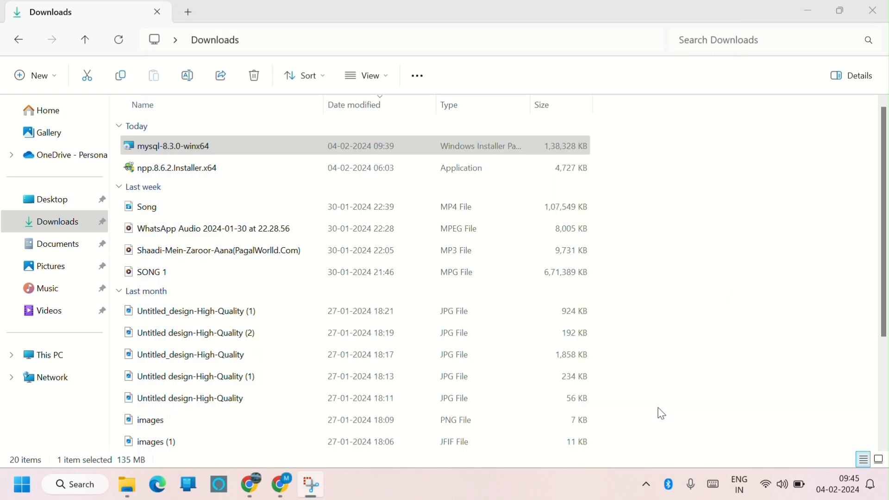
Return to the browser and search Google for mysql workbench.
click(282, 485)
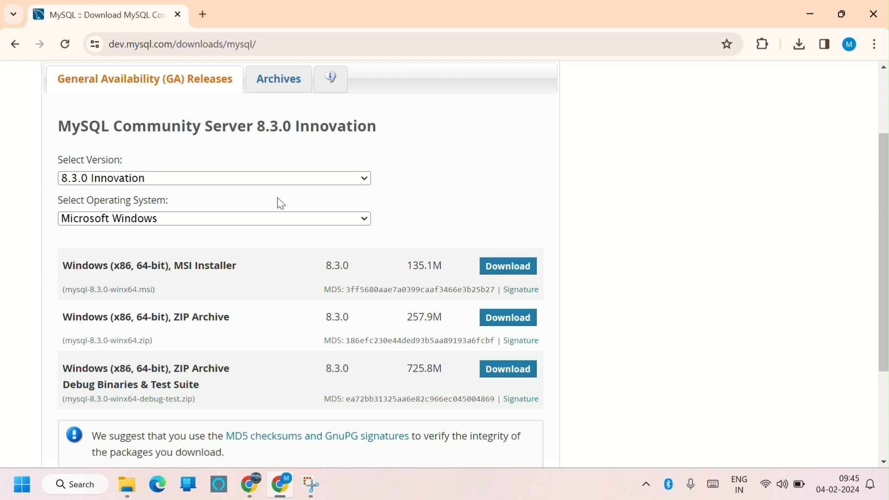
click(16, 49)
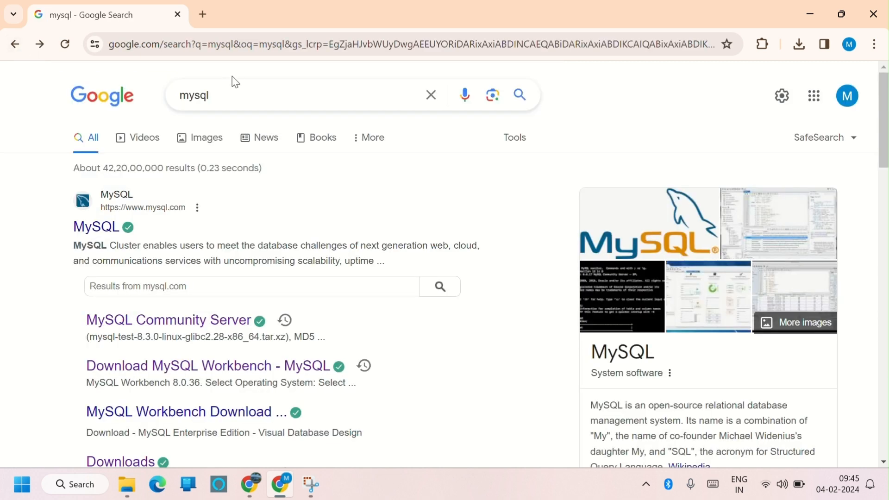
click(236, 100)
text(wor)
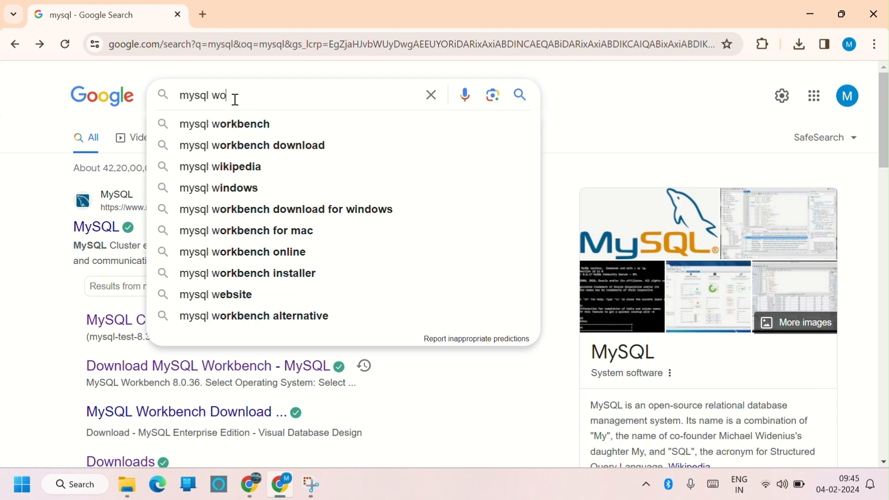
click(229, 134)
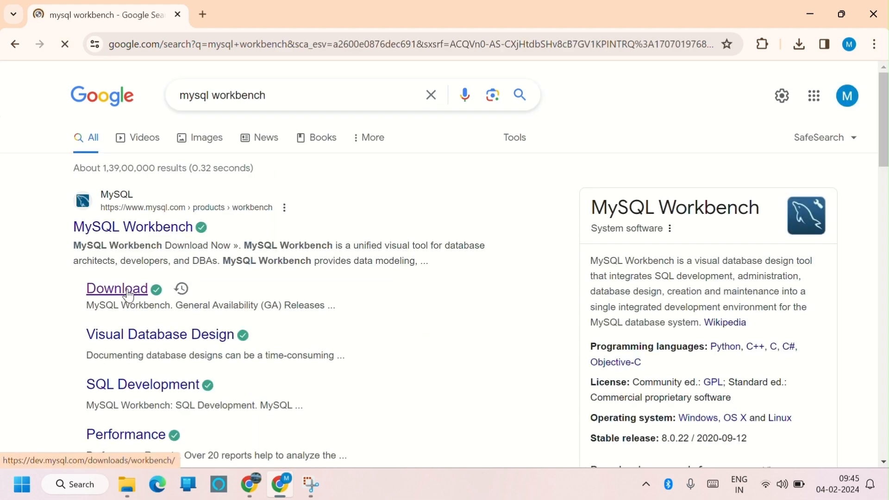
Open the MySQL Workbench download page and download the Windows (x86, 64-bit) MSI Installer 8.0.36.
click(129, 296)
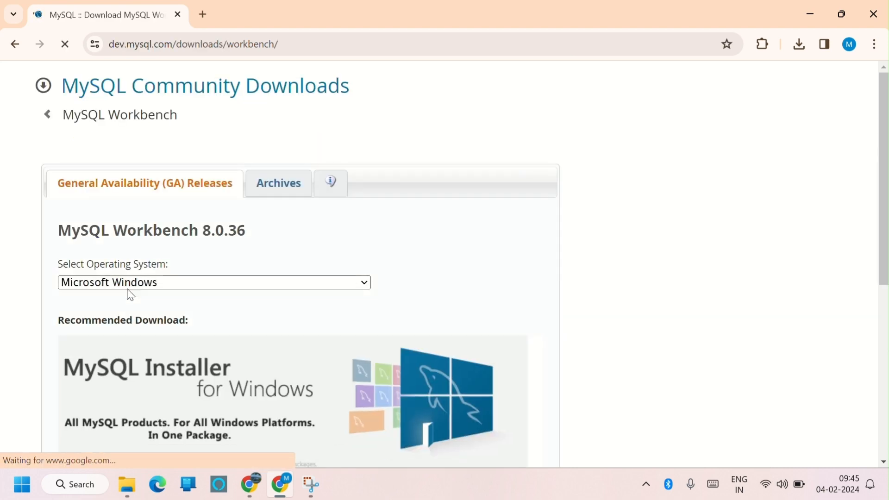
scroll(447, 208, down, 2)
scroll(447, 208, down, 5)
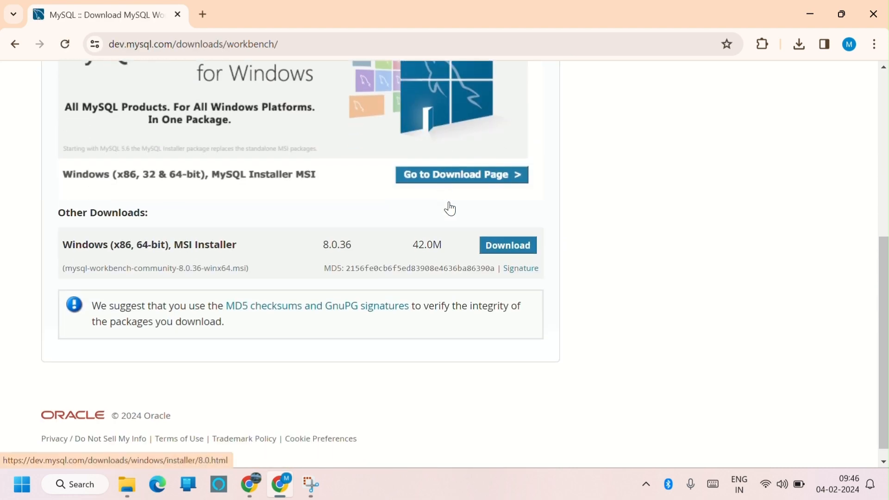
click(486, 250)
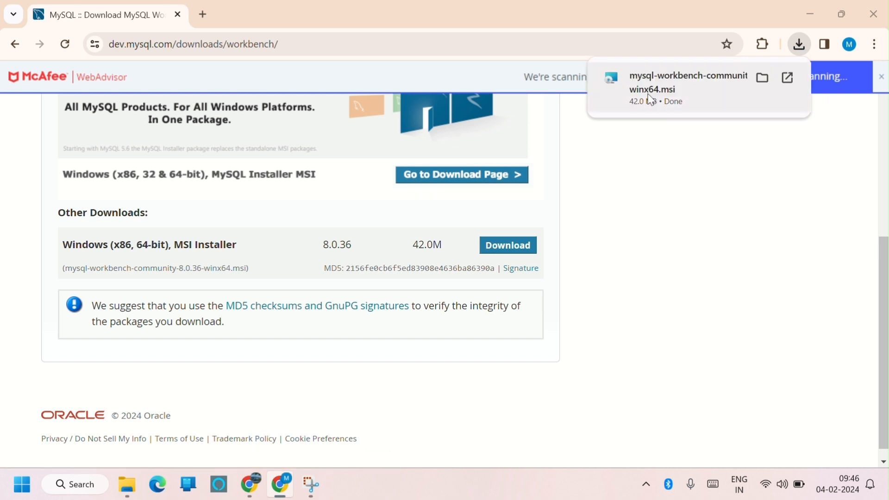
Run the MySQL Workbench 8.0.36 installer with the Complete setup type and finish it, launching Workbench.
click(651, 100)
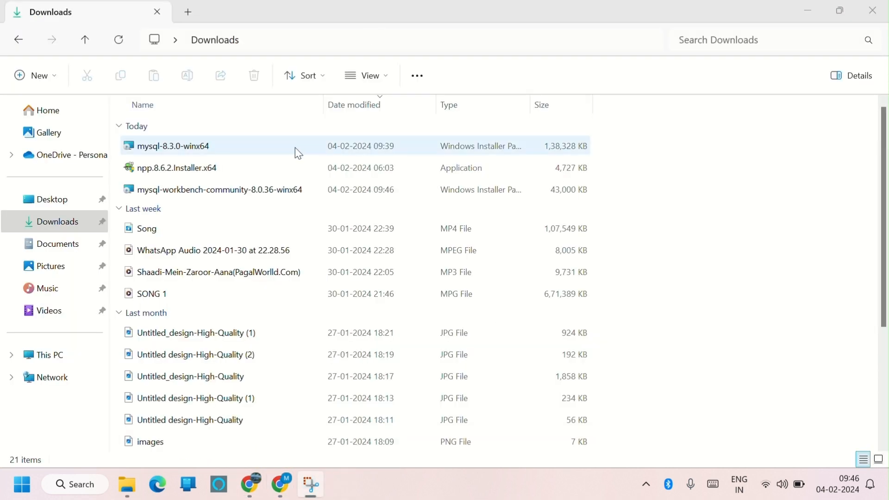
double_click(277, 189)
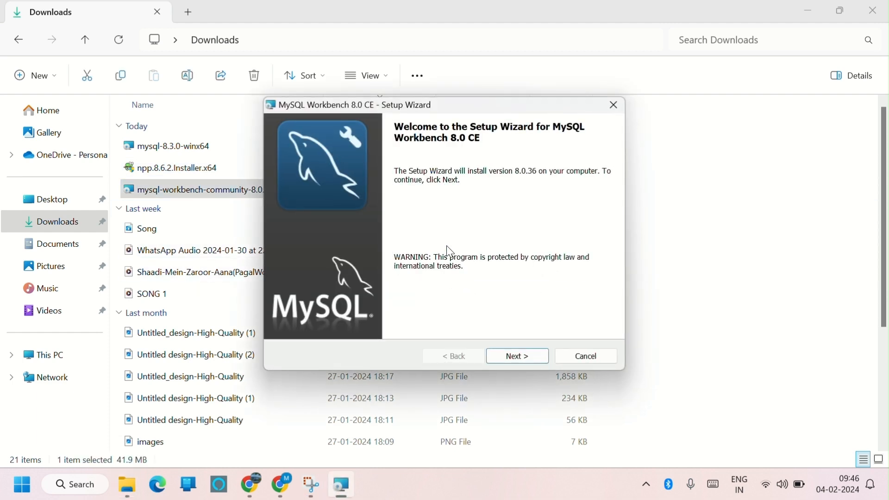
click(501, 361)
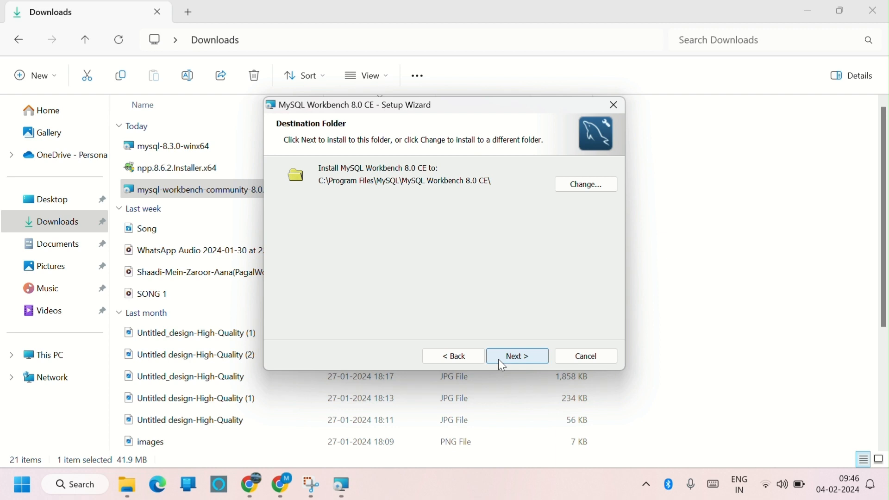
click(499, 362)
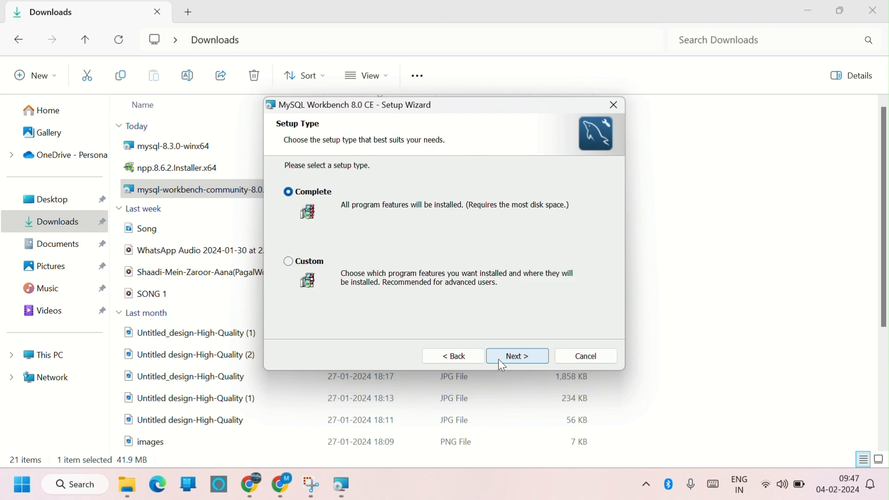
click(498, 360)
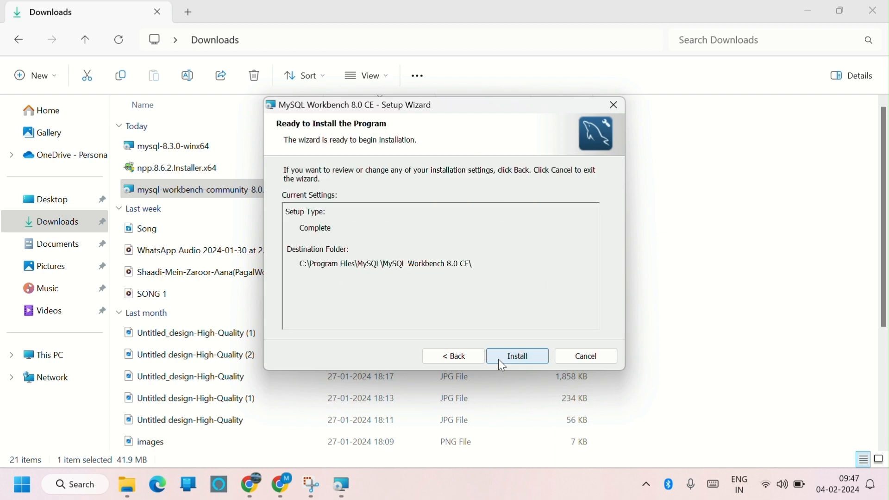
click(499, 360)
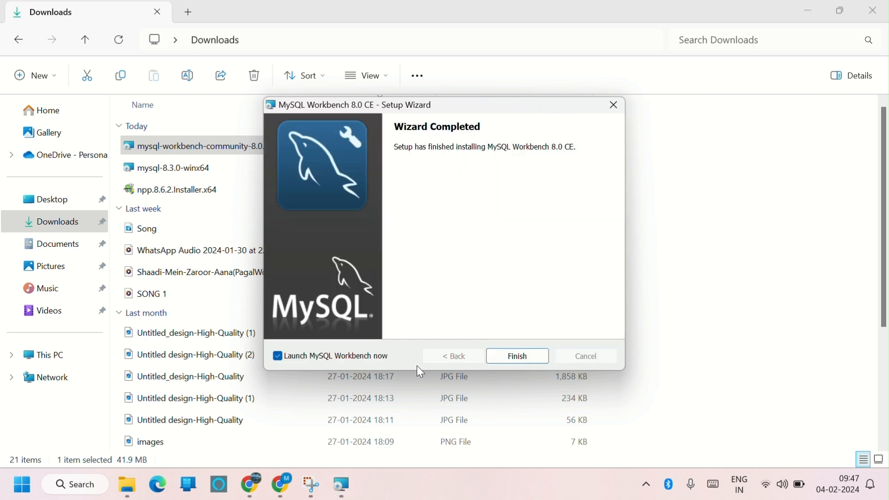
click(492, 356)
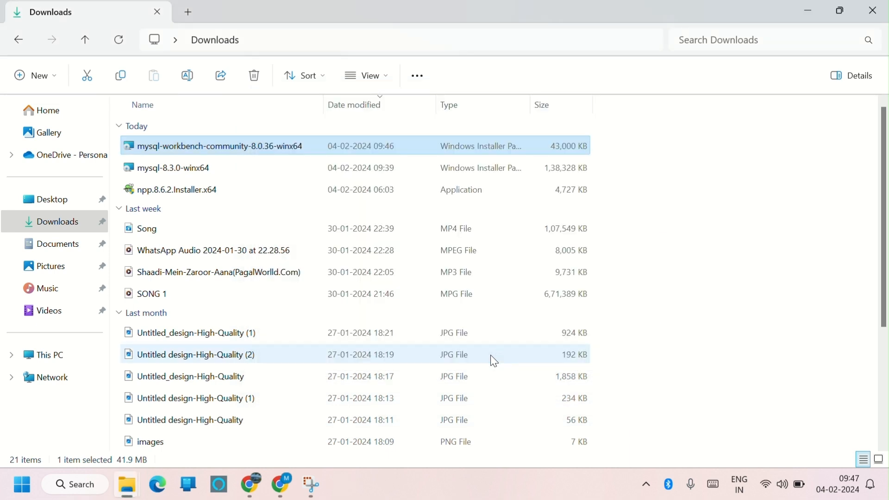
Open the Local instance MySQL83 connection in MySQL Workbench.
click(74, 487)
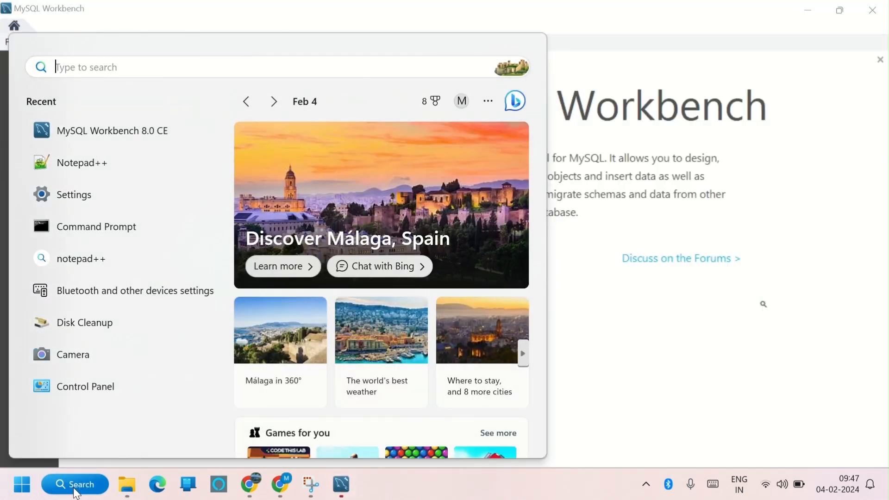
click(681, 381)
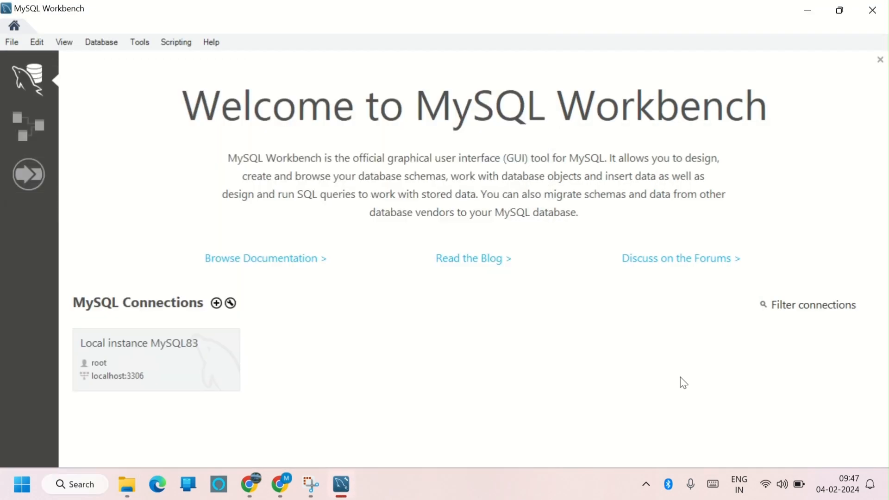
click(129, 355)
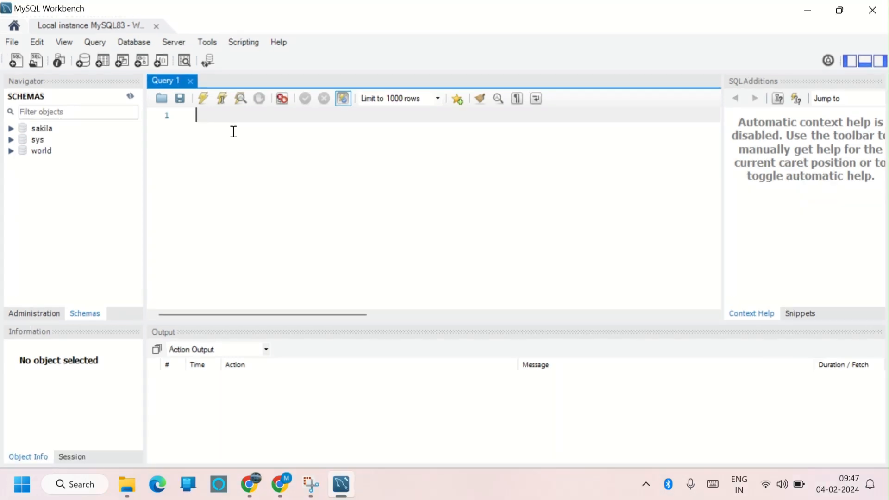
Write and execute the query create database msd in the query editor.
text(create database msd)
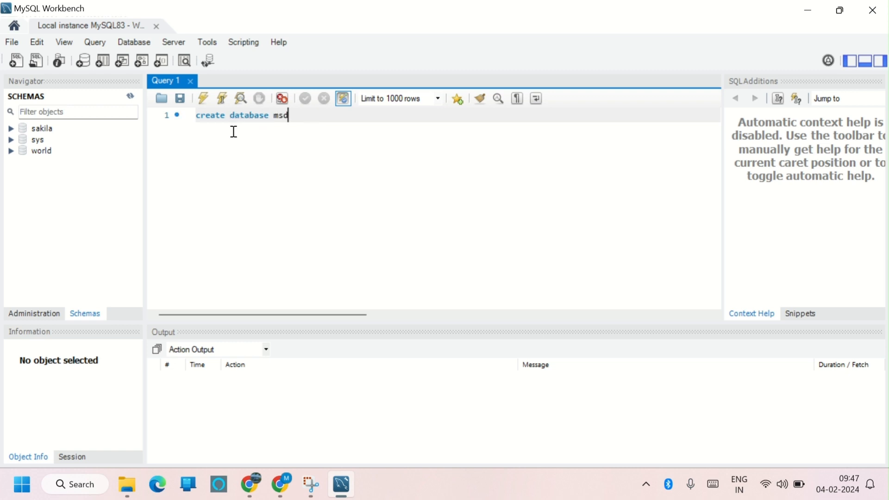
click(203, 99)
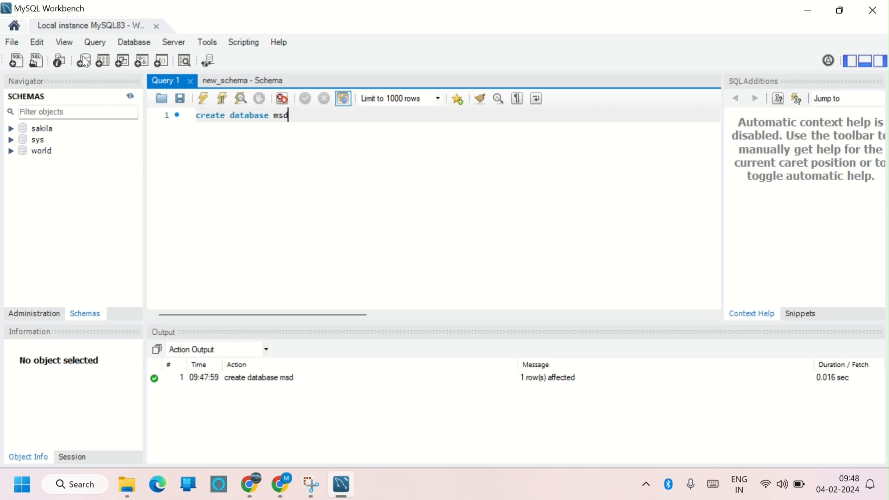
Try to create a new schema named msd with the schema editor and apply it.
click(82, 57)
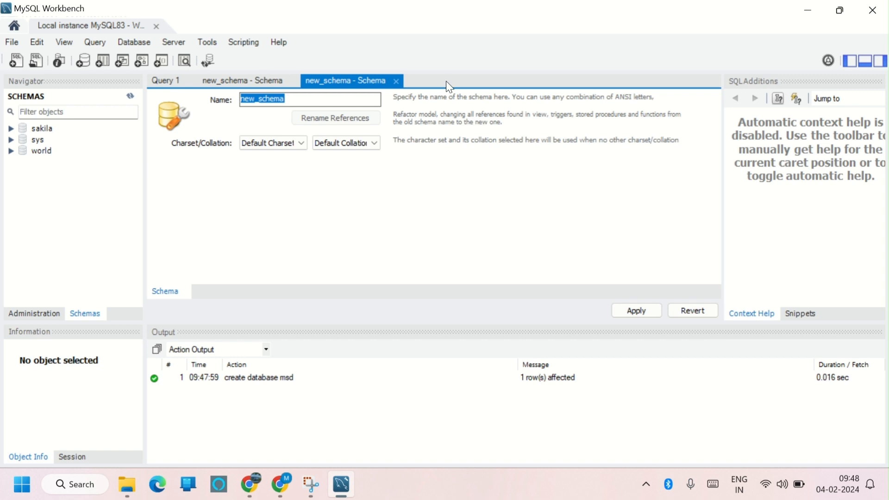
key(BackSpace)
text(msd)
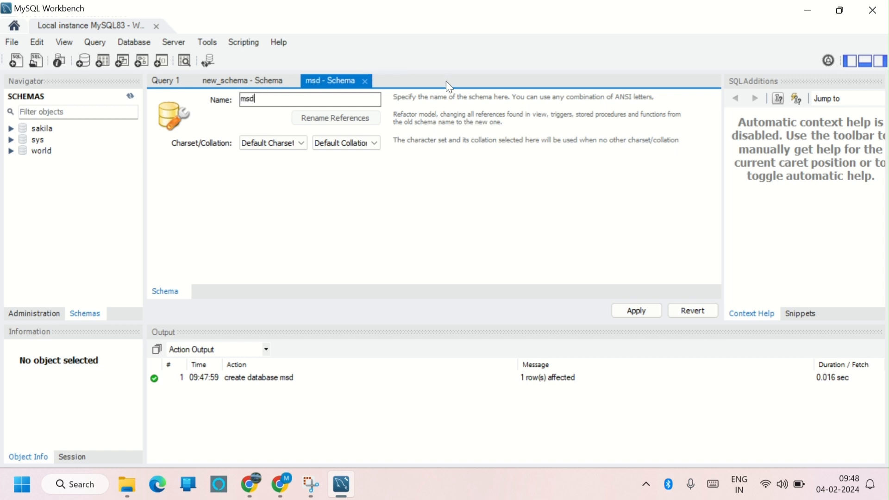
click(629, 311)
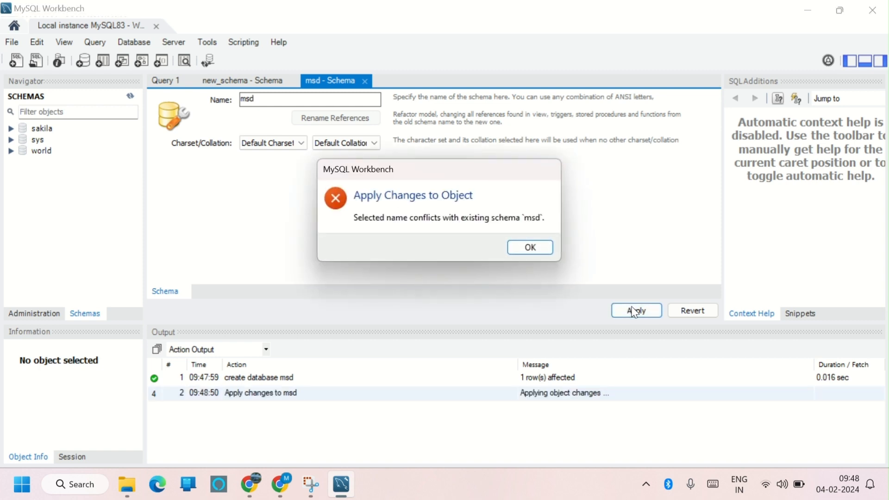
click(518, 248)
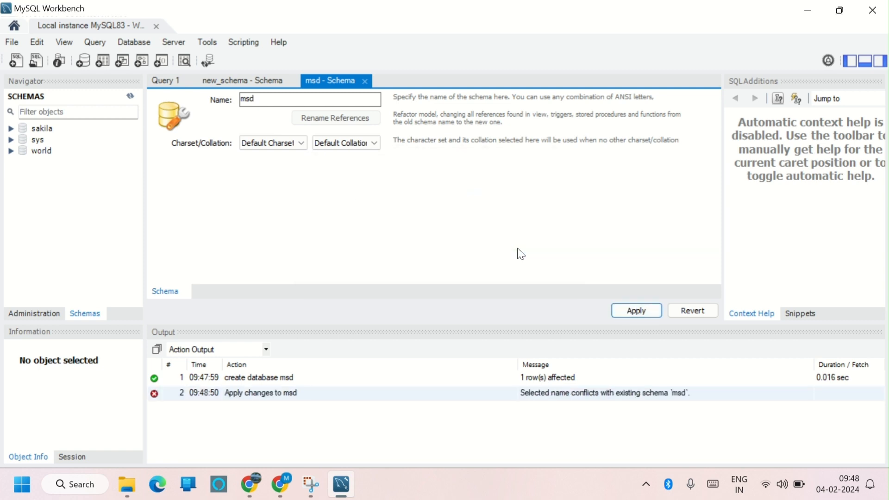
Rename the new schema to msdtest and apply the generated CREATE SCHEMA script to the database.
click(304, 99)
text(t)
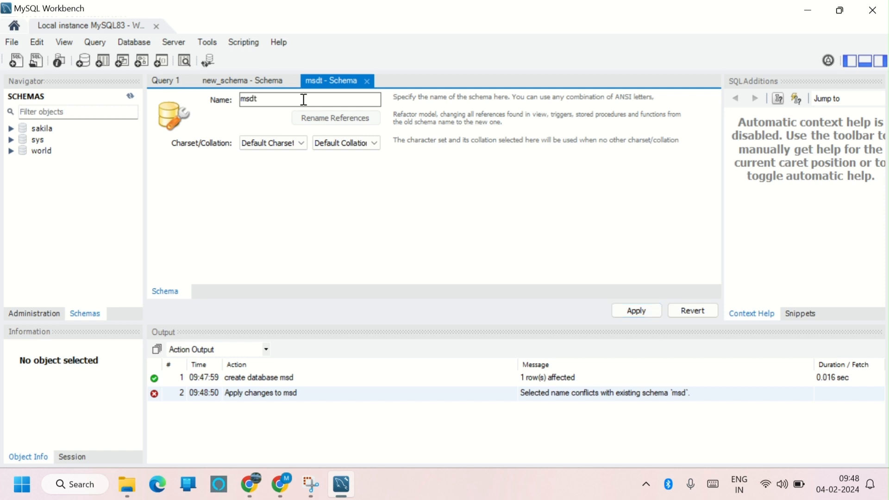
key(BackSpace)
key(BackSpace)
key(BackSpace)
key(BackSpace)
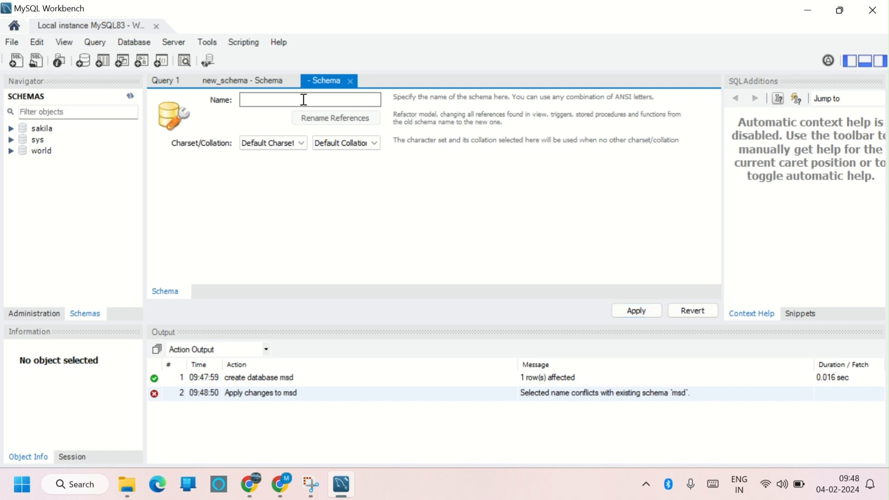
text(msdtest)
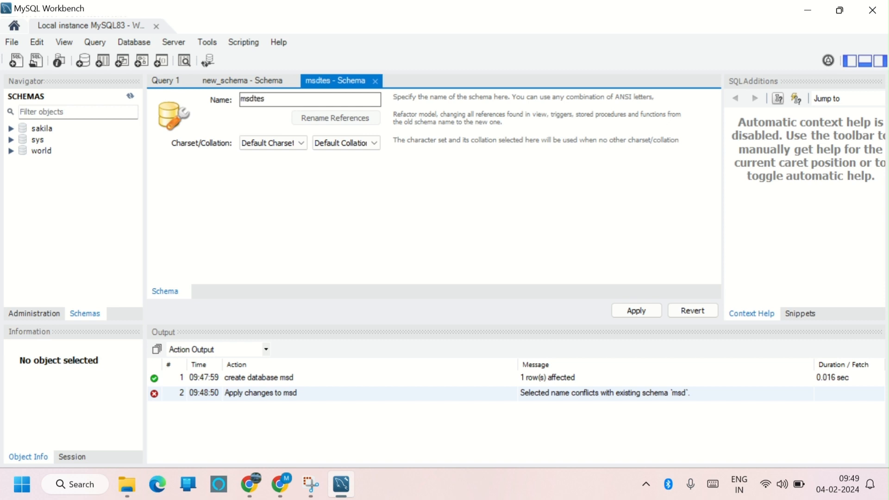
click(636, 310)
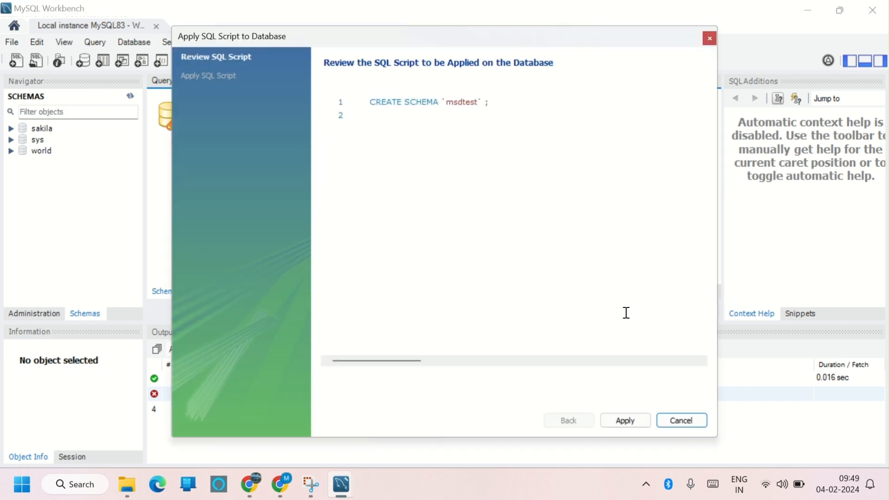
click(625, 421)
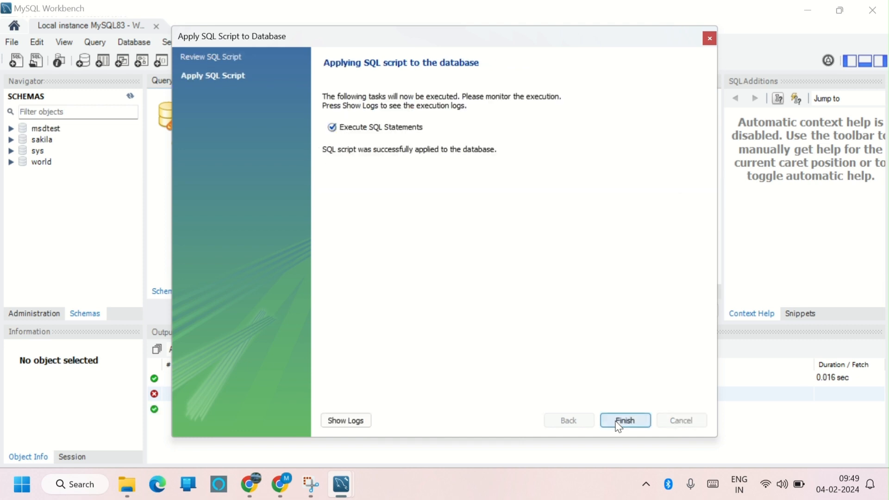
click(619, 423)
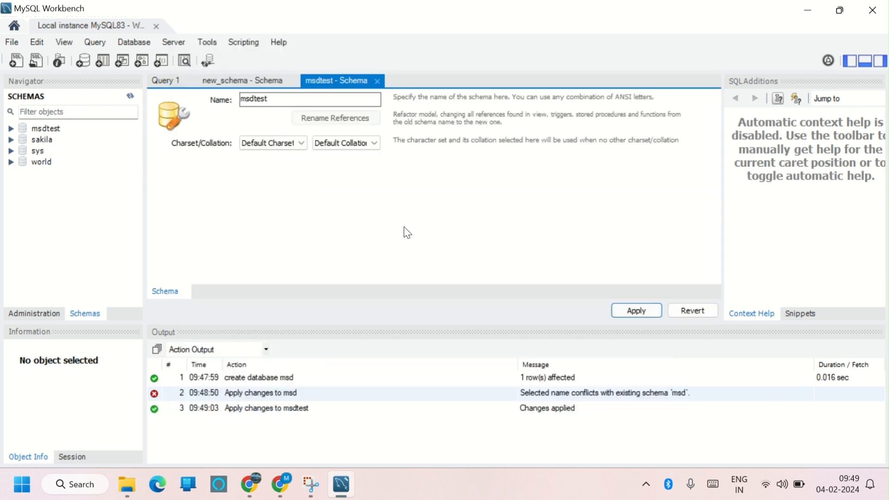
Close the msdtest schema tab and the unsaved new_schema tab without saving its changes.
click(377, 81)
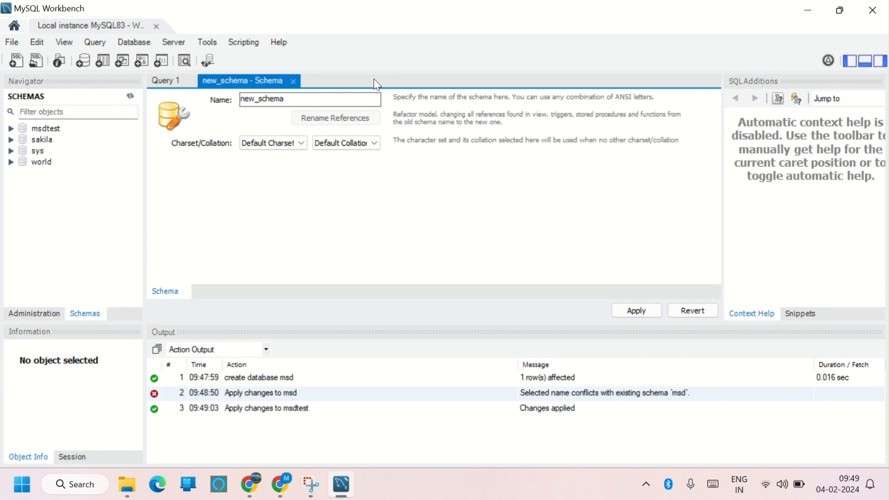
click(294, 82)
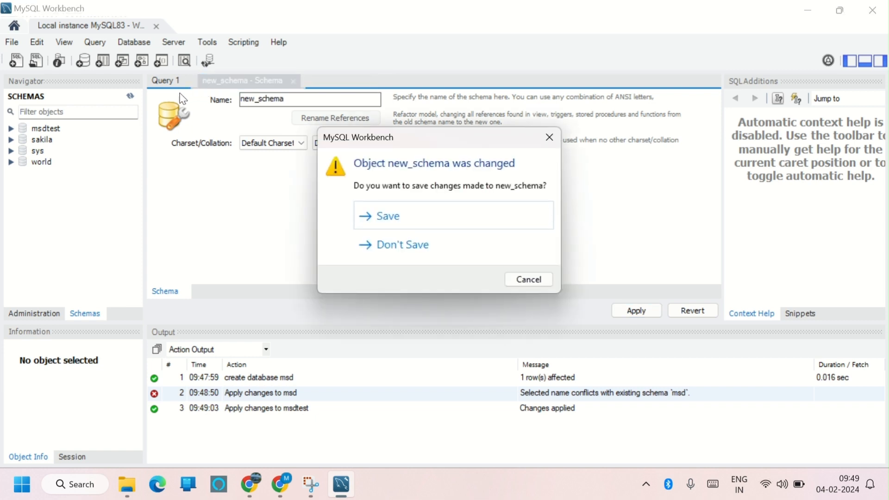
click(407, 251)
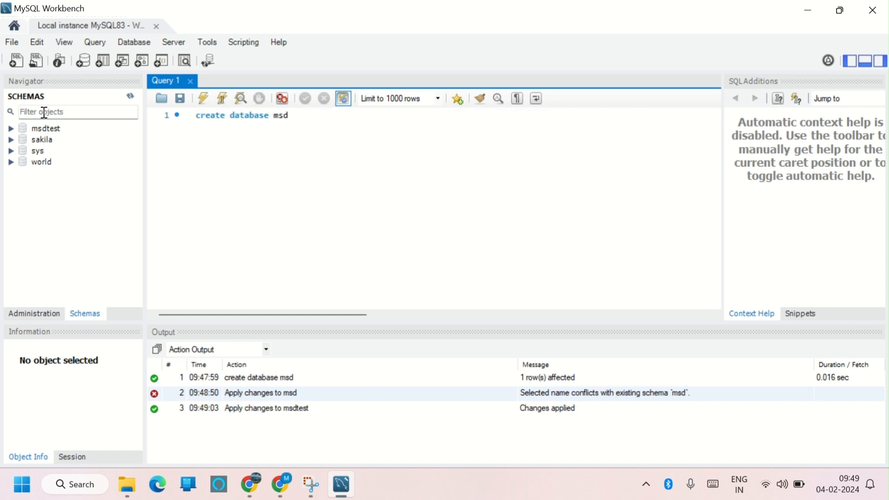
Set msdtest as the default schema in the navigator and collapse its tree.
click(18, 128)
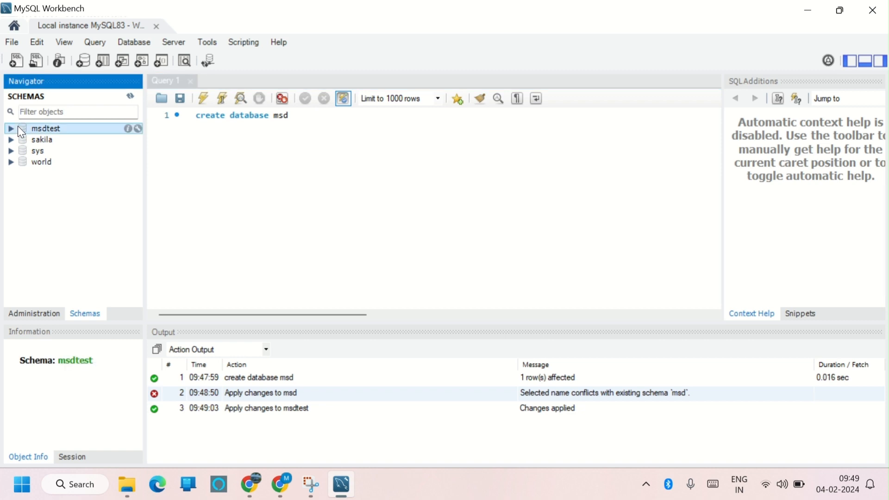
double_click(47, 125)
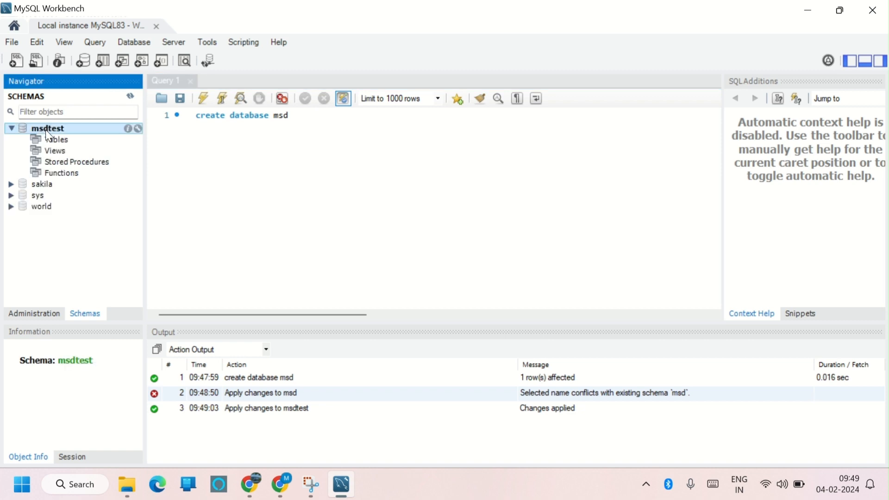
click(11, 128)
Write the statement create table msd(test int) on a new line and execute only that statement.
click(318, 115)
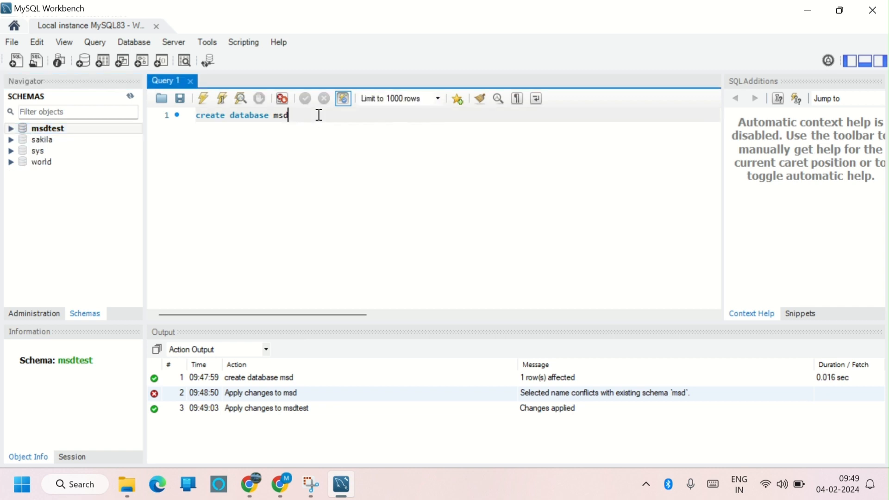
key(Return)
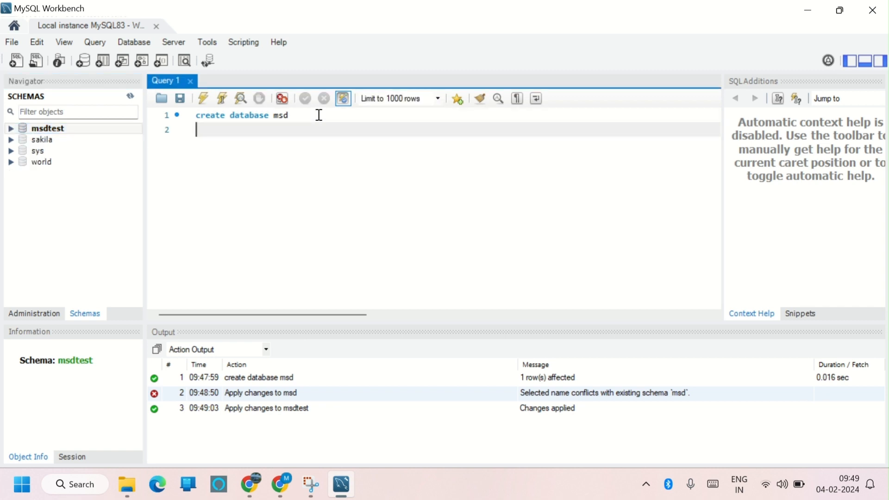
text(create table)
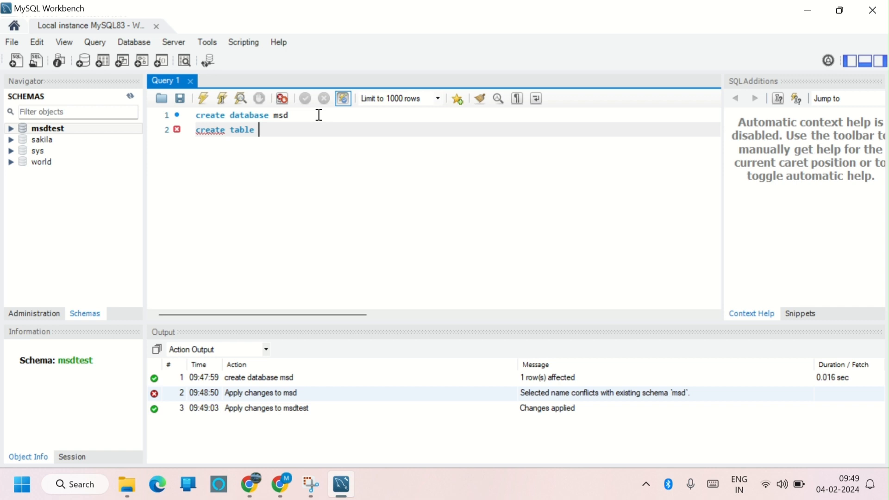
text( msd(et)
key(BackSpace)
key(BackSpace)
text(test)
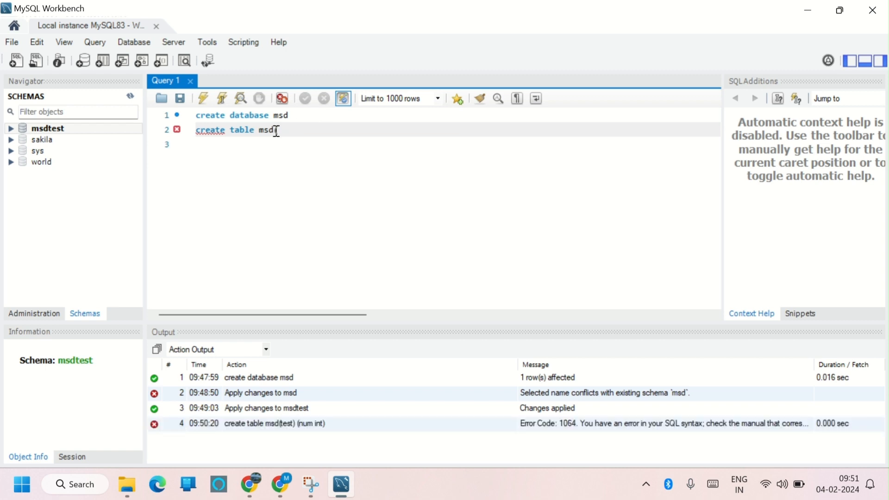
text(test int))
drag(324, 132, 195, 130)
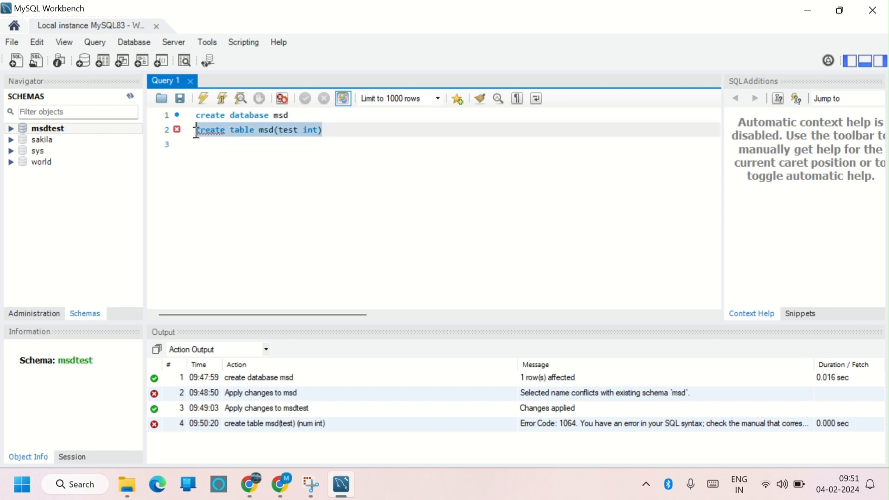
click(203, 98)
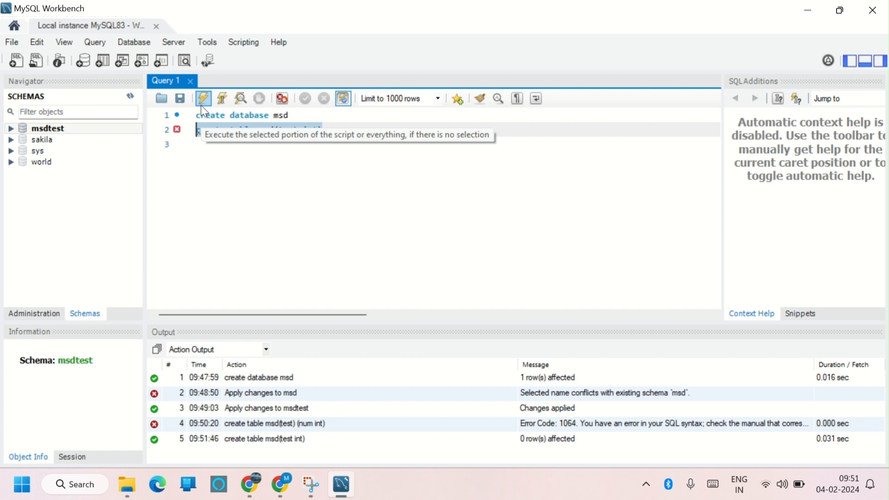
Add the query select * from msd on line 3 and execute just that line.
click(223, 152)
text(select)
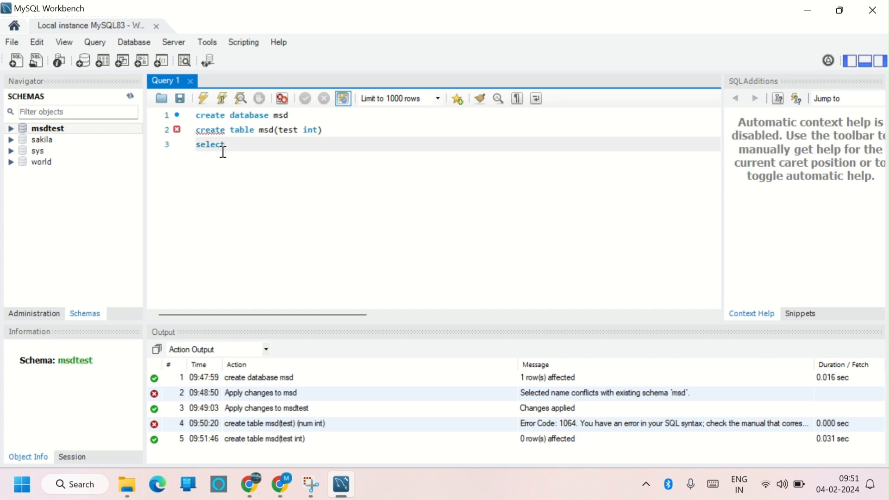
text( * from msd)
double_click(293, 145)
click(294, 145)
click(204, 98)
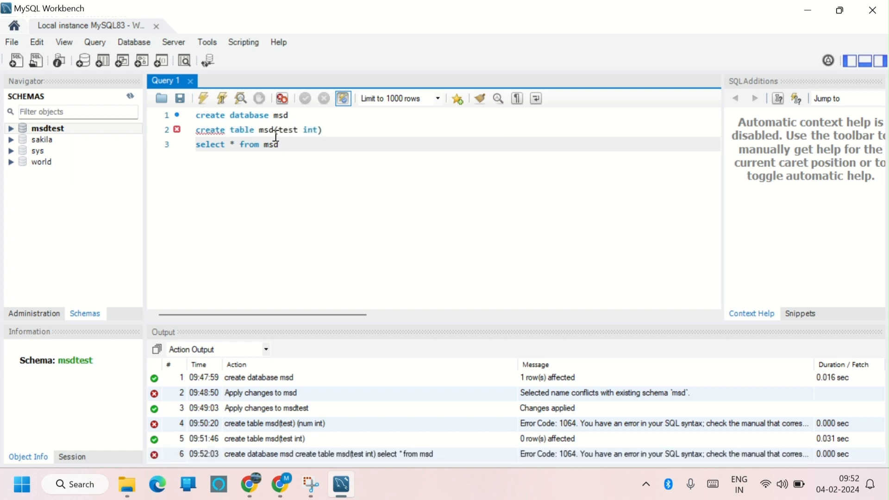
drag(283, 145, 195, 148)
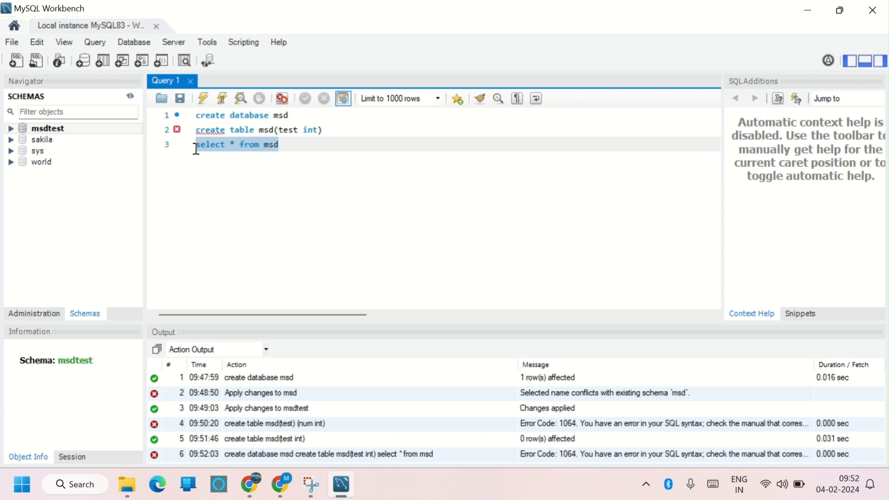
click(202, 99)
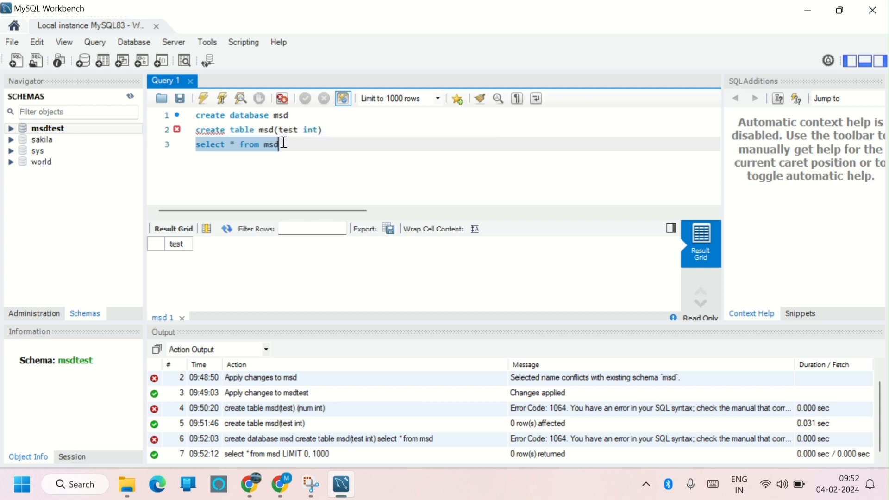
Write insert into msd (test) values(1) on a new line and execute only that statement.
key(Return)
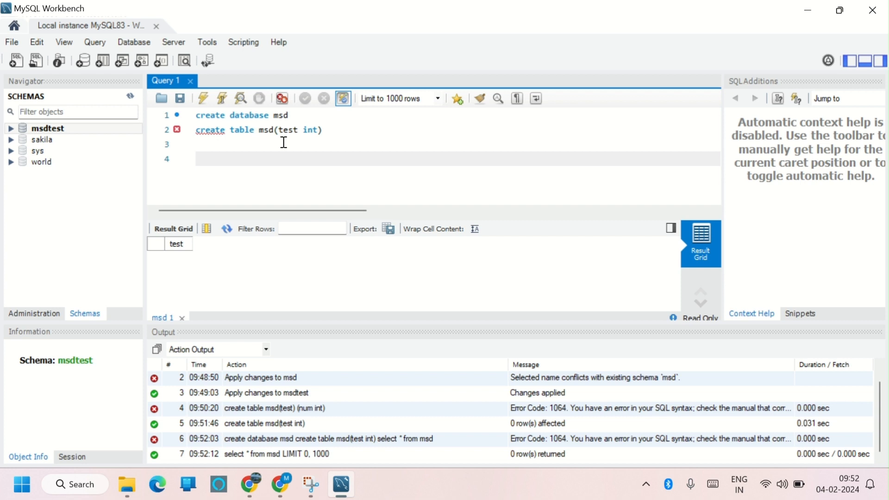
text(insert into msd (test)
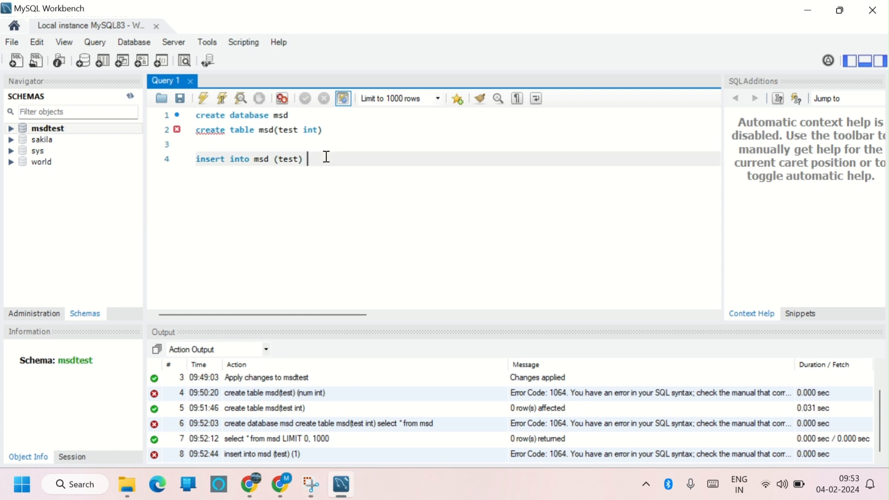
text(values(1)
click(362, 159)
drag(362, 159, 194, 160)
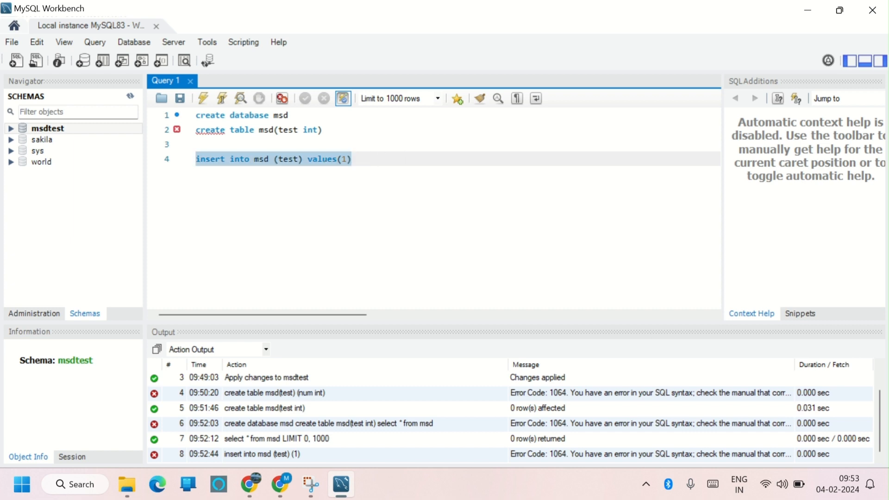
click(204, 102)
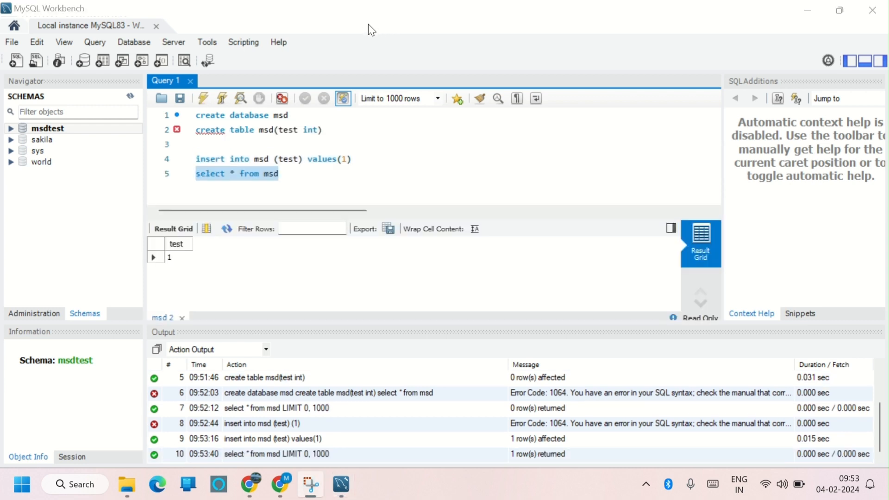
click(361, 158)
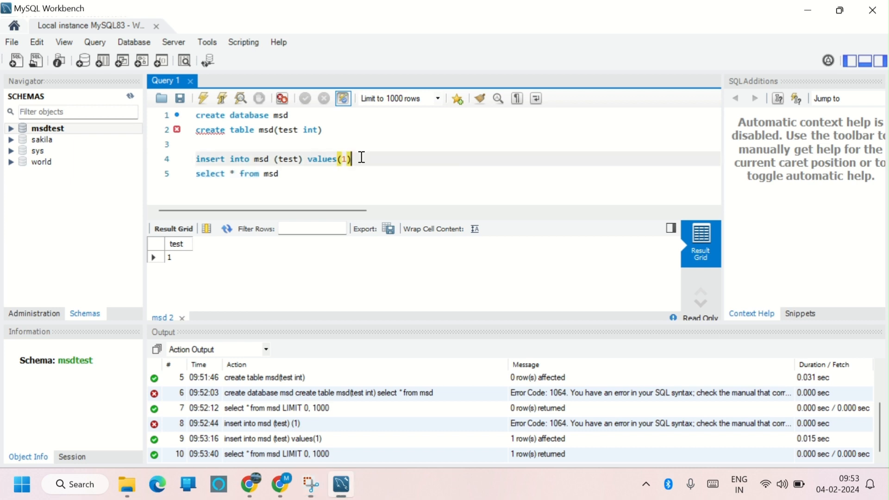